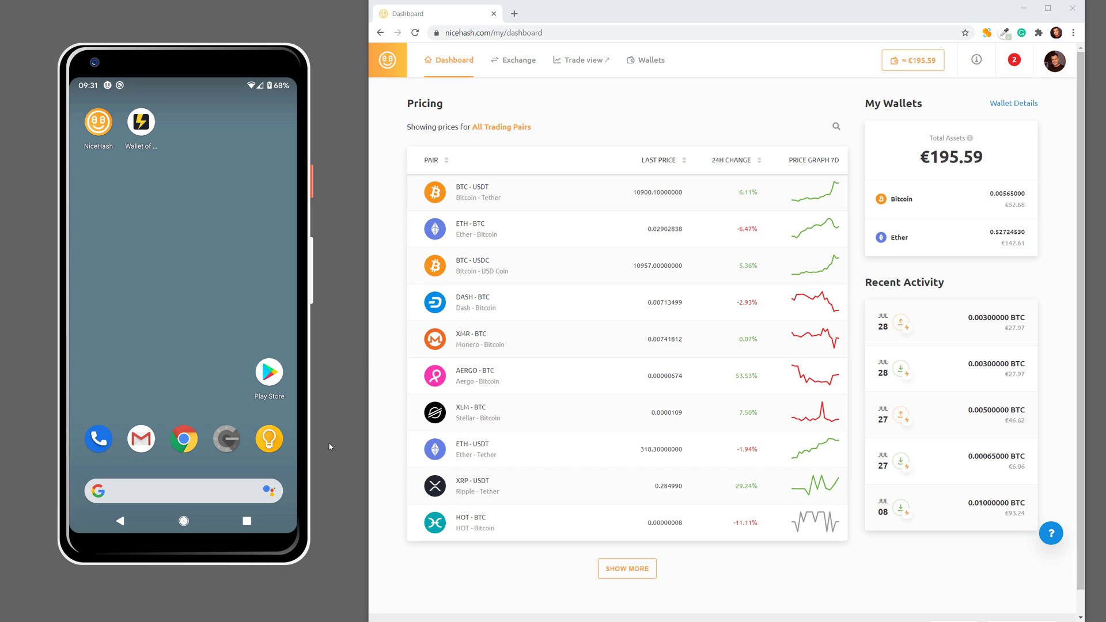
# Step: Launch Wallet of Satoshi on the phone from its Play Store page to show the 501,031-satoshi balance
pyautogui.click(273, 377)
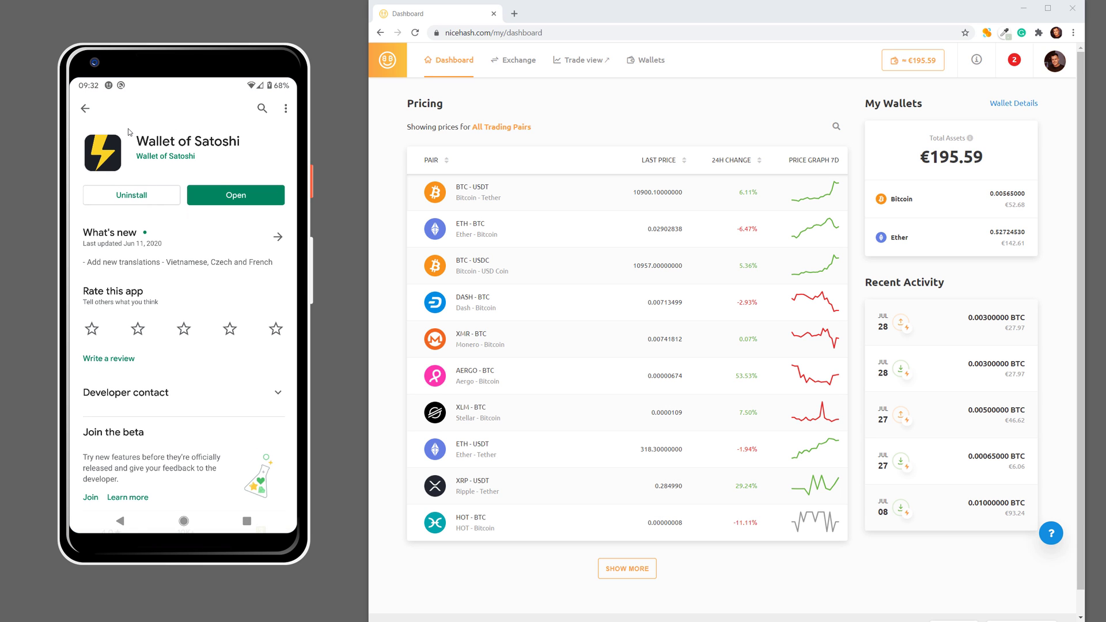
pyautogui.click(185, 514)
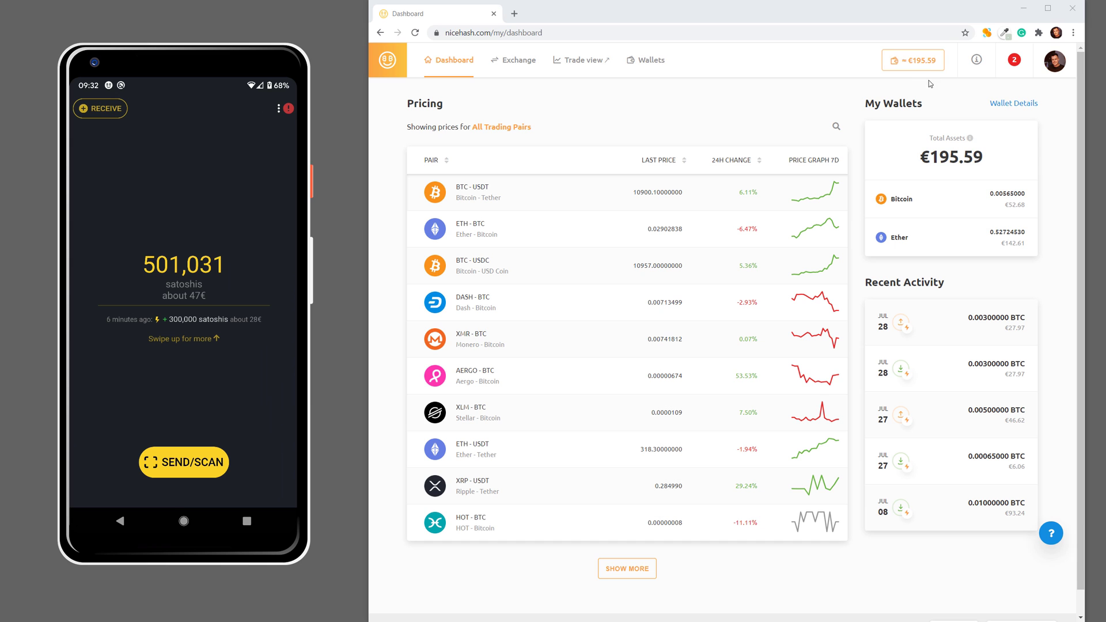
# Step: Open the Bitcoin (BTC) wallet from the Wallets overview and start a deposit into it
pyautogui.click(921, 63)
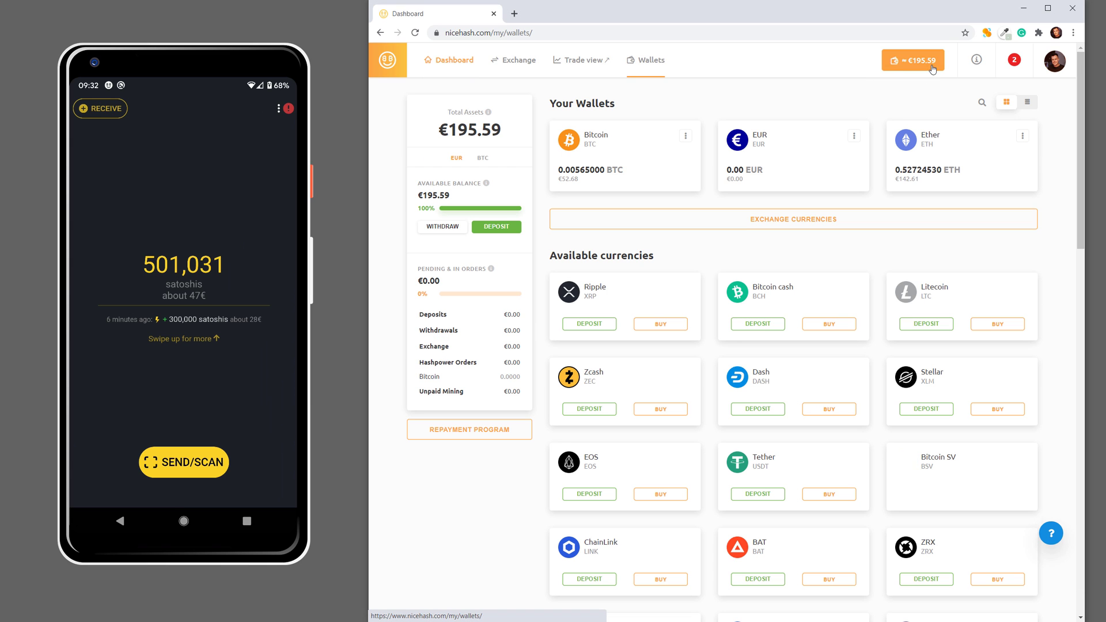
pyautogui.click(626, 157)
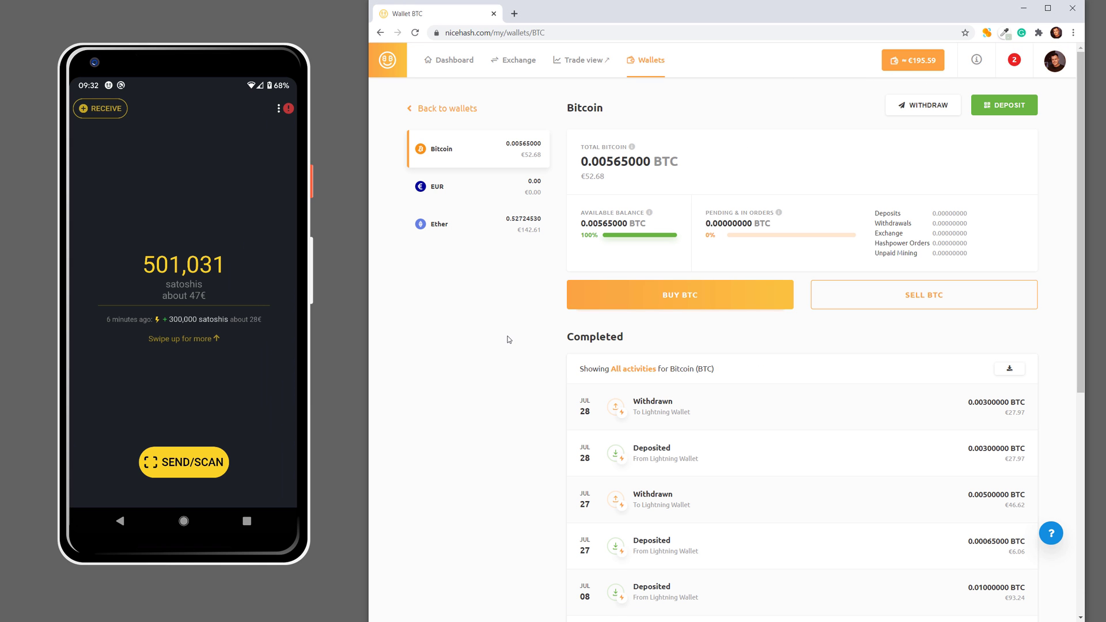
pyautogui.click(996, 107)
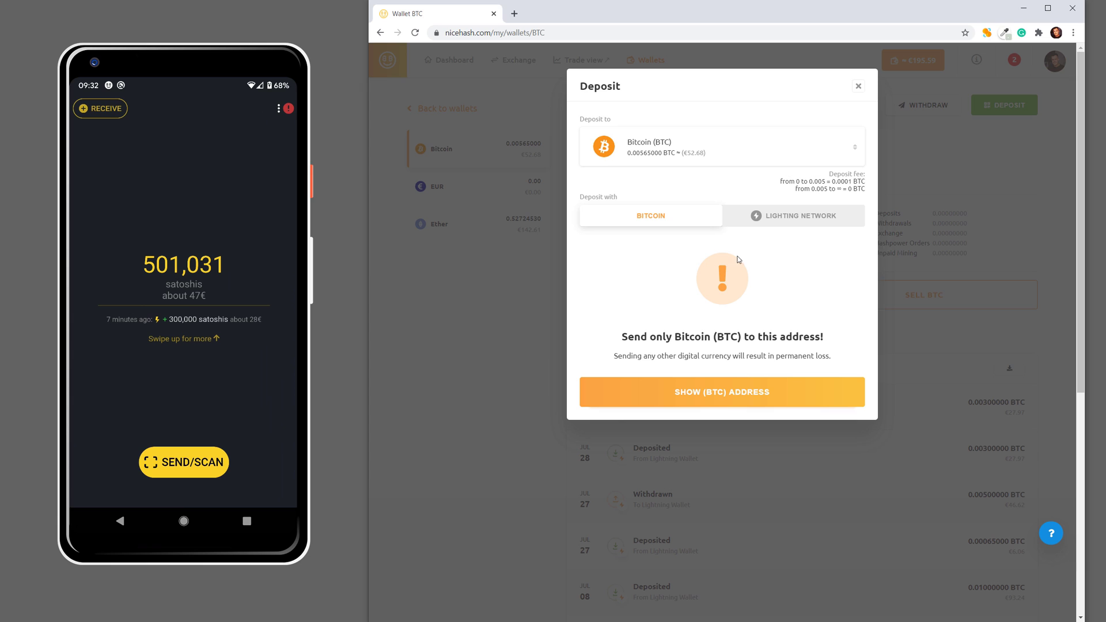
# Step: Switch the deposit method to Lightning Network and create the invoice's QR code
pyautogui.click(797, 224)
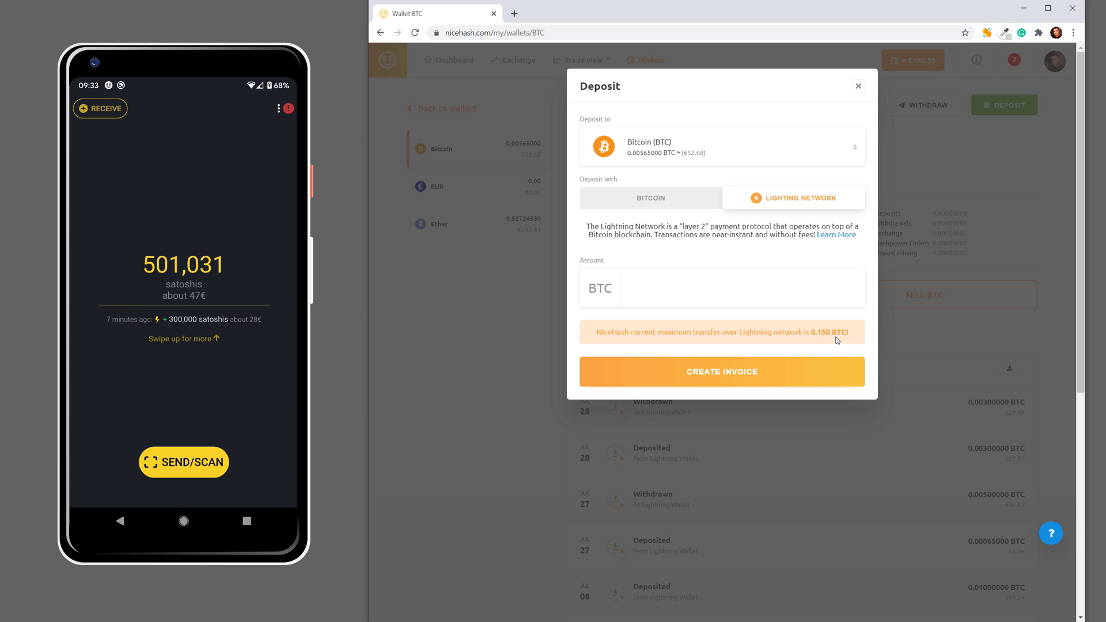
pyautogui.click(722, 376)
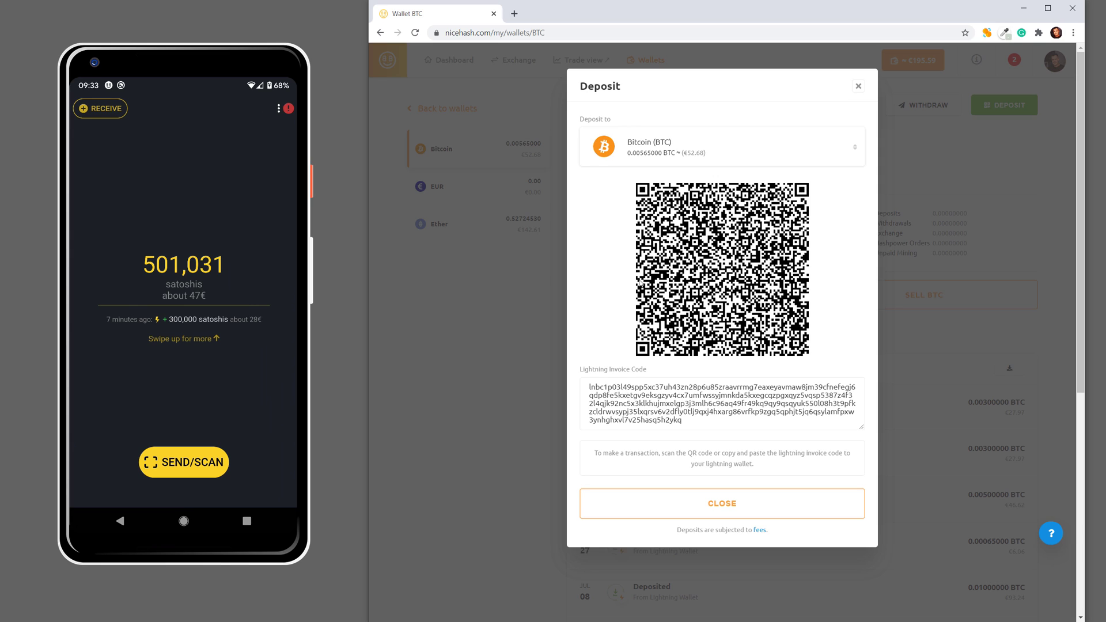
pyautogui.moveTo(606, 387)
# Step: Scan the NiceHash invoice QR code with Wallet of Satoshi and enter 300000 satoshis
pyautogui.click(196, 469)
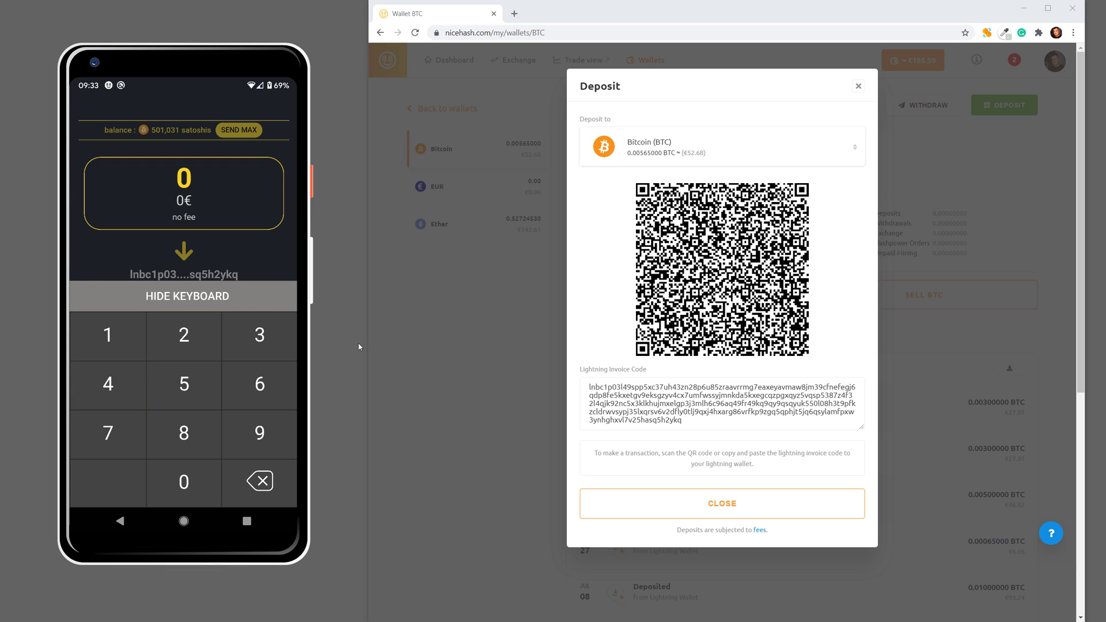
pyautogui.click(291, 335)
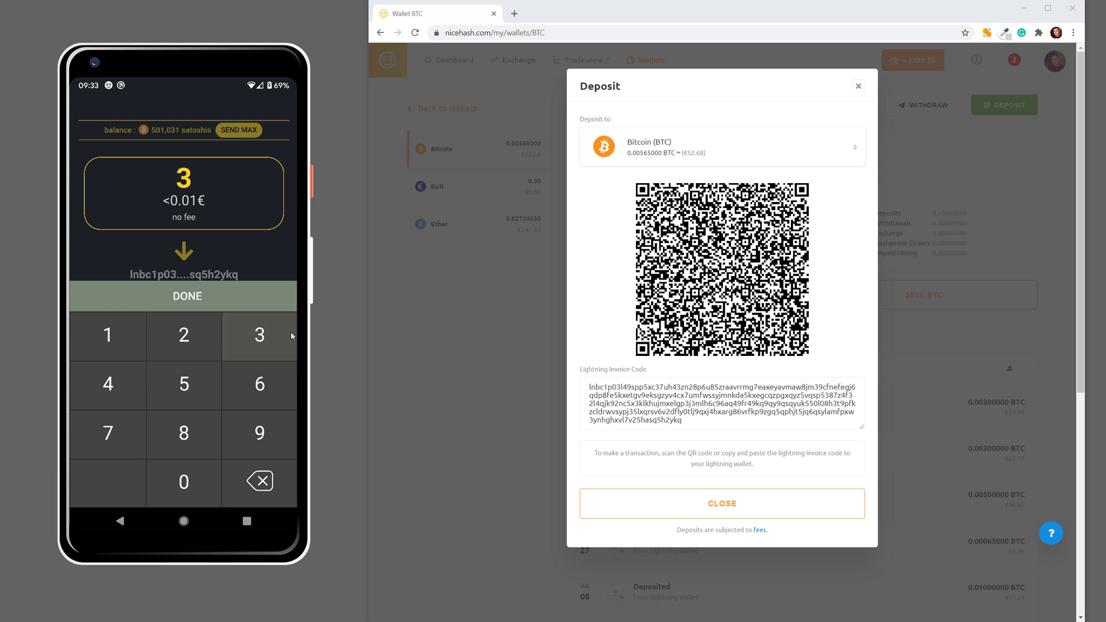
pyautogui.click(184, 480)
pyautogui.click(184, 480)
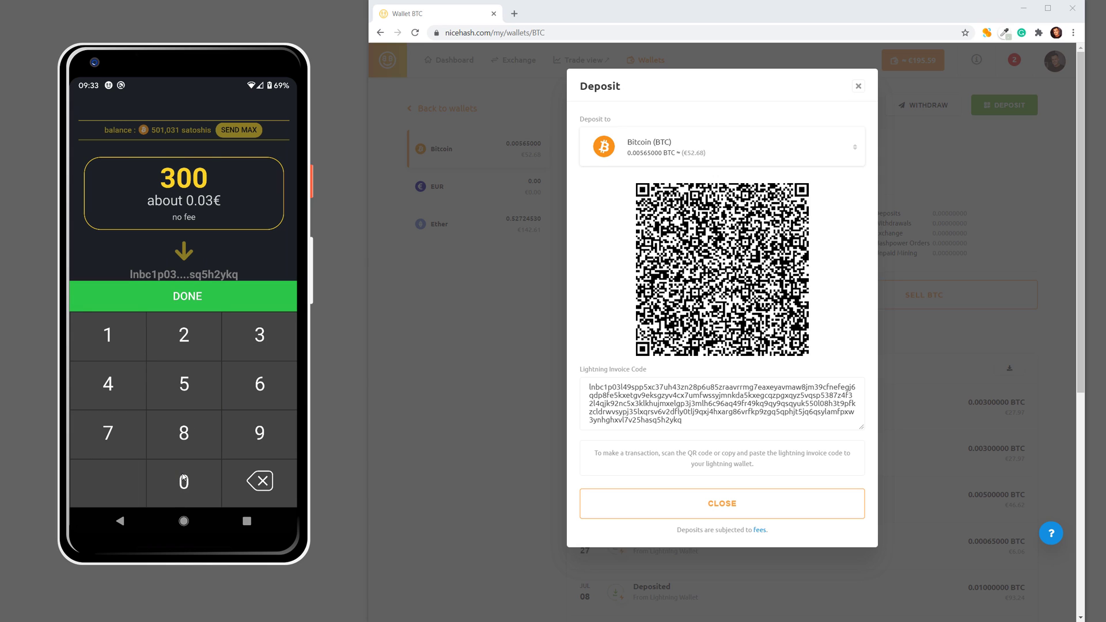
pyautogui.click(184, 479)
pyautogui.click(184, 480)
pyautogui.click(183, 480)
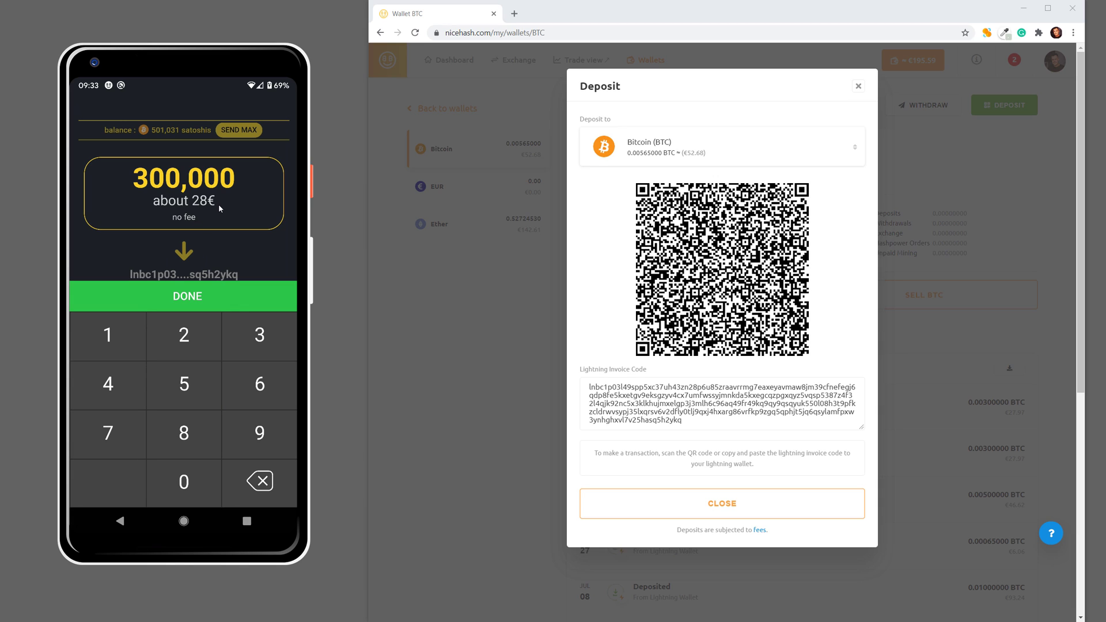
# Step: Confirm the 300,000-satoshi amount and pay the NiceHash Lightning deposit invoice
pyautogui.click(202, 296)
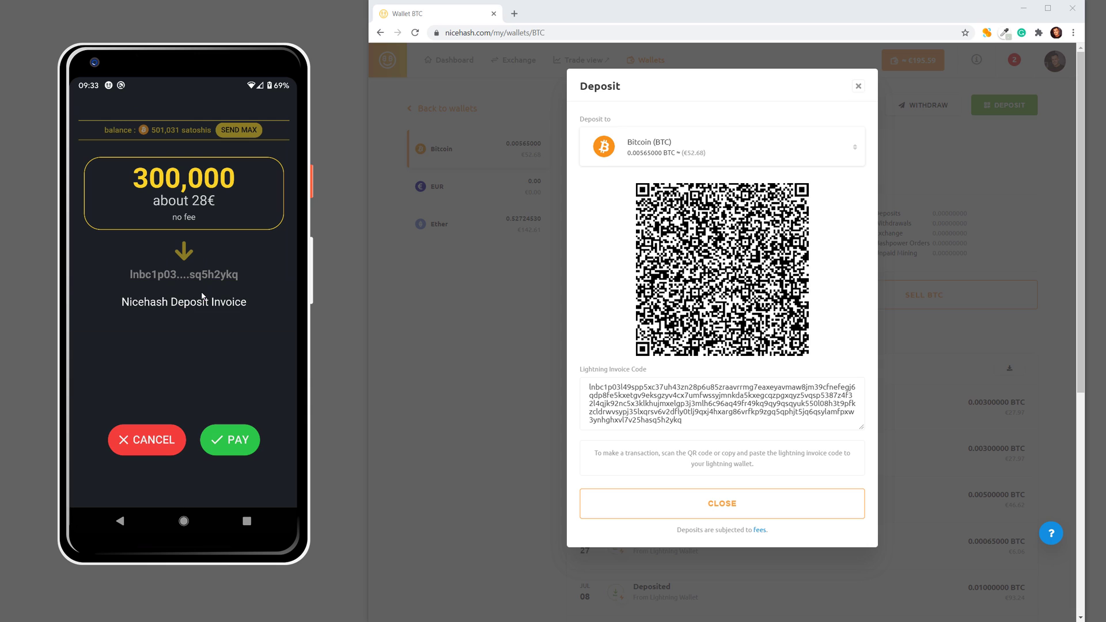
pyautogui.click(230, 446)
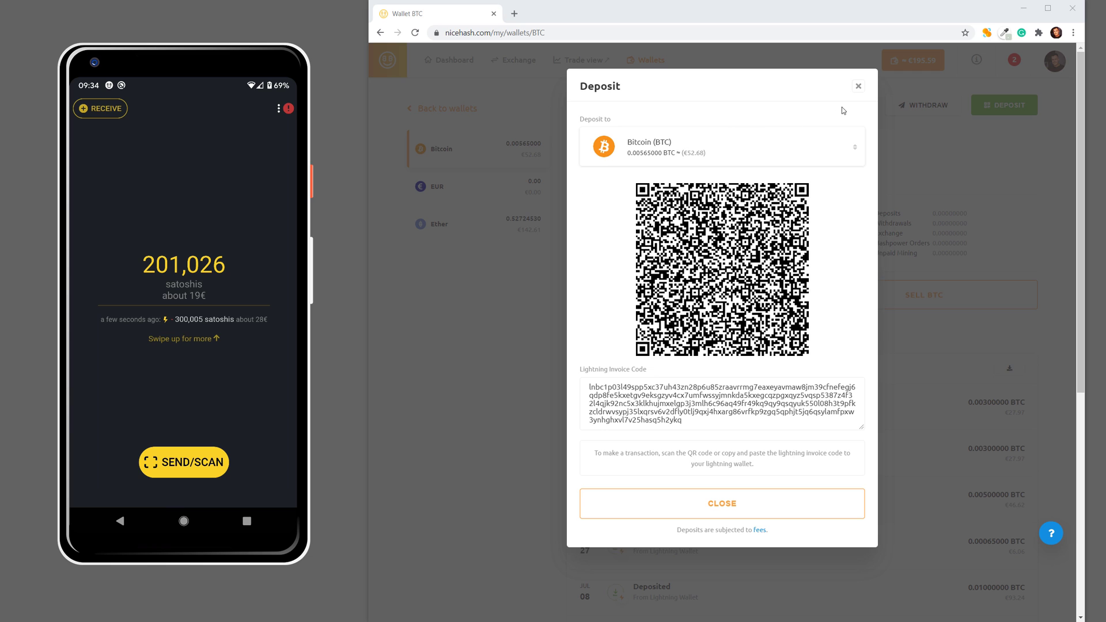
# Step: Close the Deposit dialog to see the new 0.003 BTC Lightning deposit in the Bitcoin wallet
pyautogui.click(860, 87)
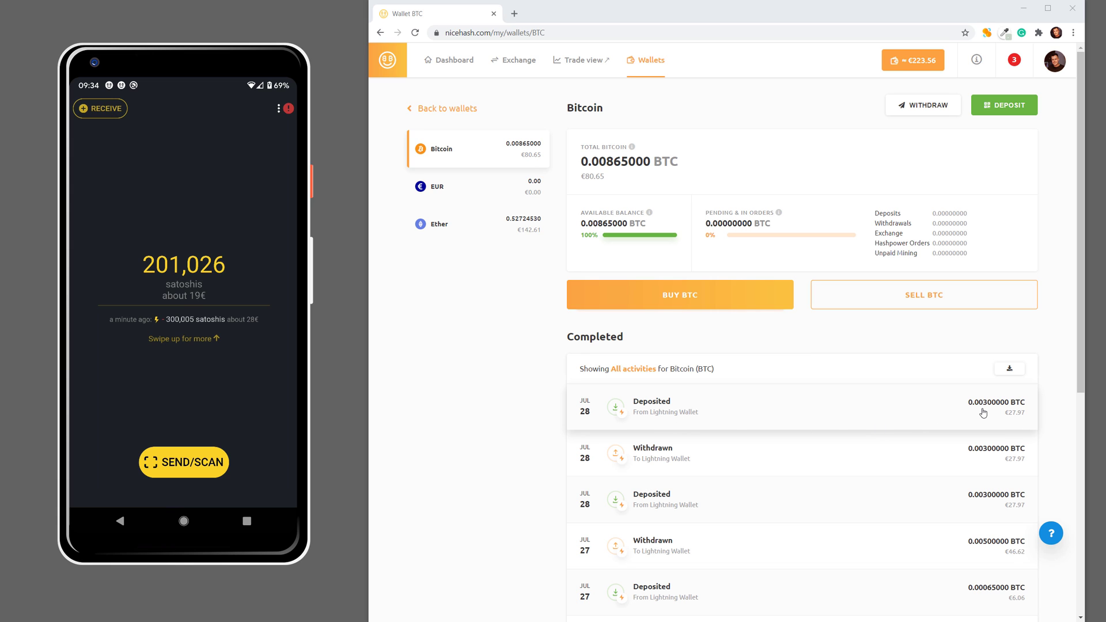
pyautogui.click(768, 400)
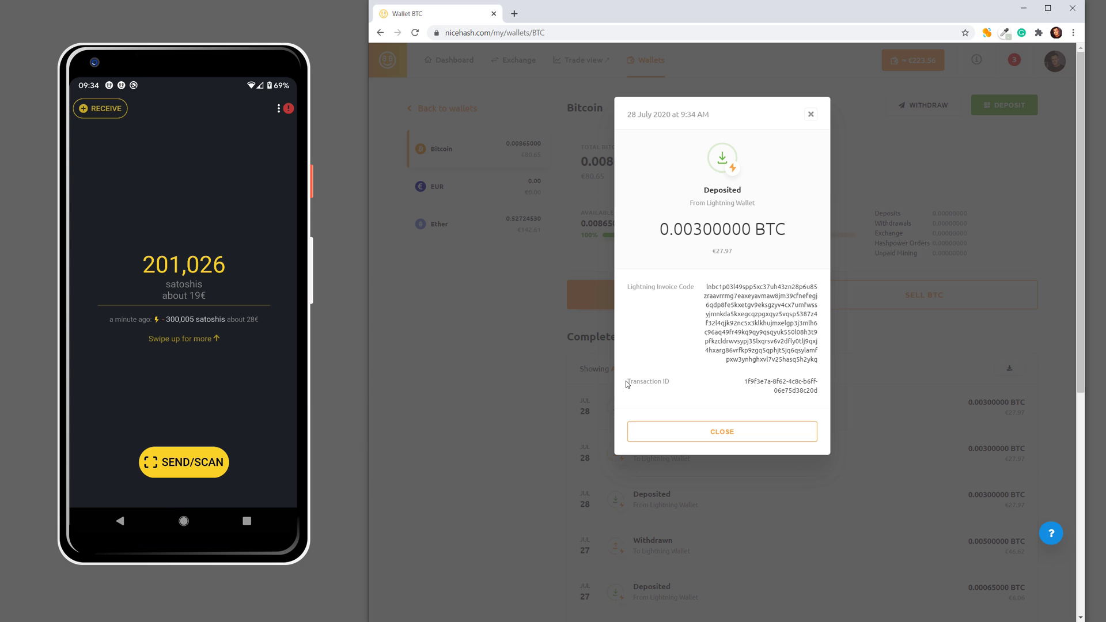
pyautogui.click(736, 431)
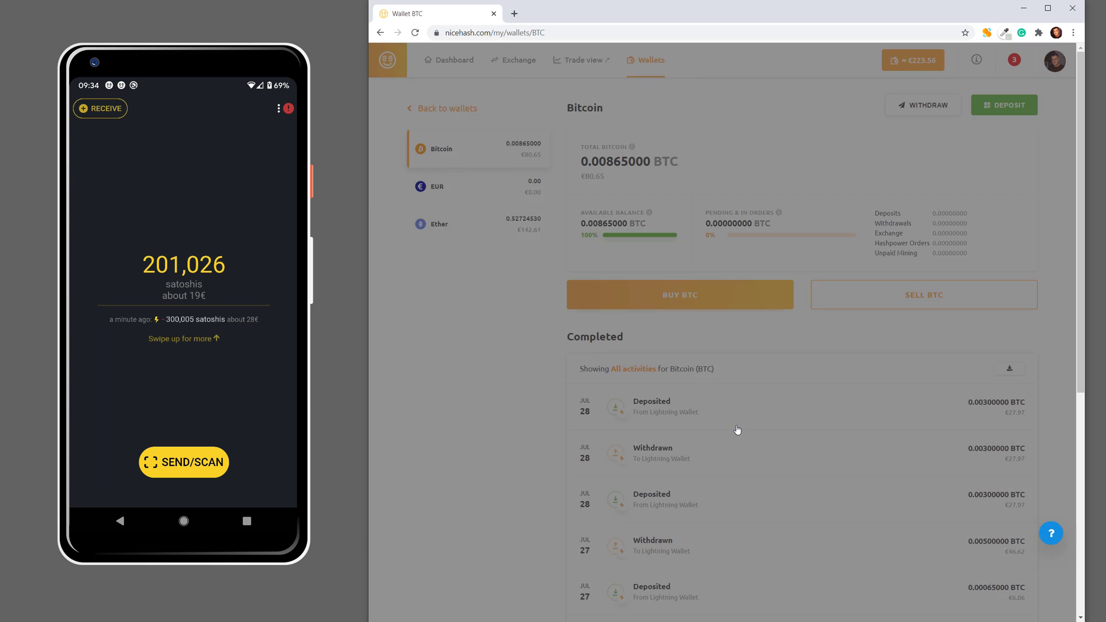